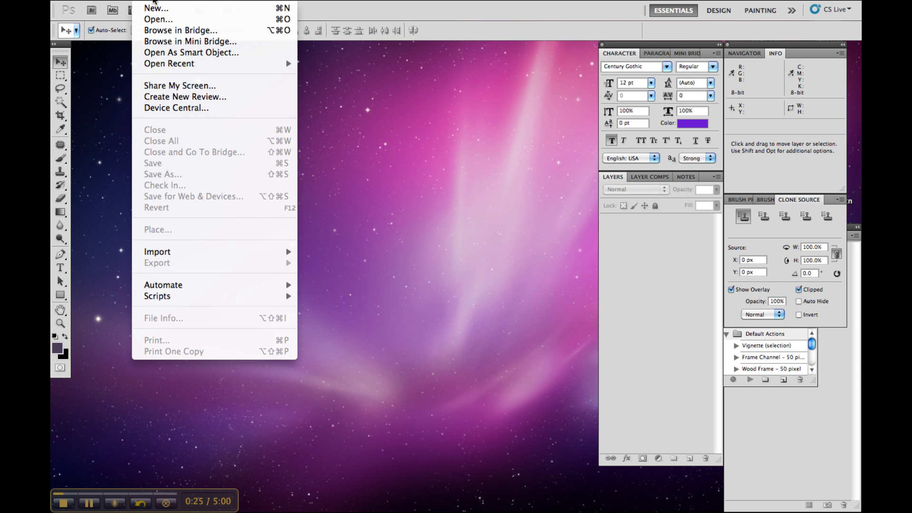
# Step: Create a new transparent 620×150 px, 300 ppi RGB document
pyautogui.click(157, 7)
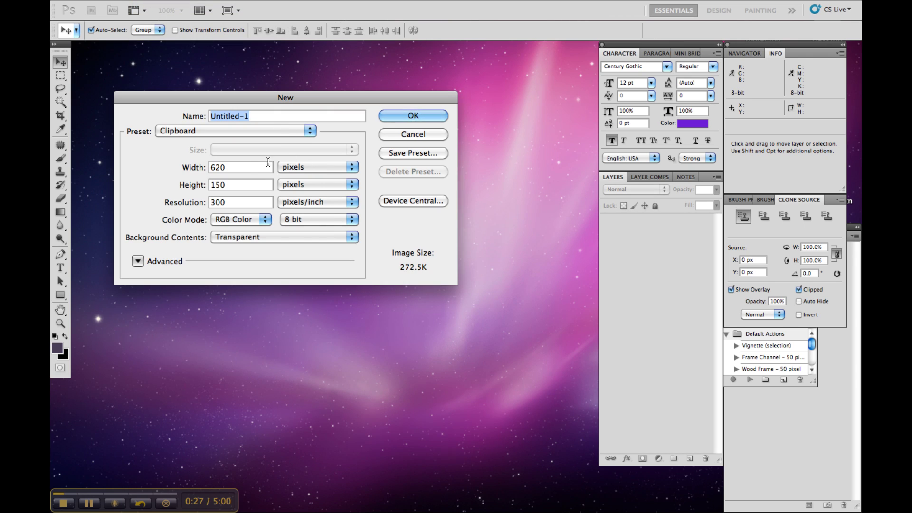
pyautogui.doubleClick(216, 167)
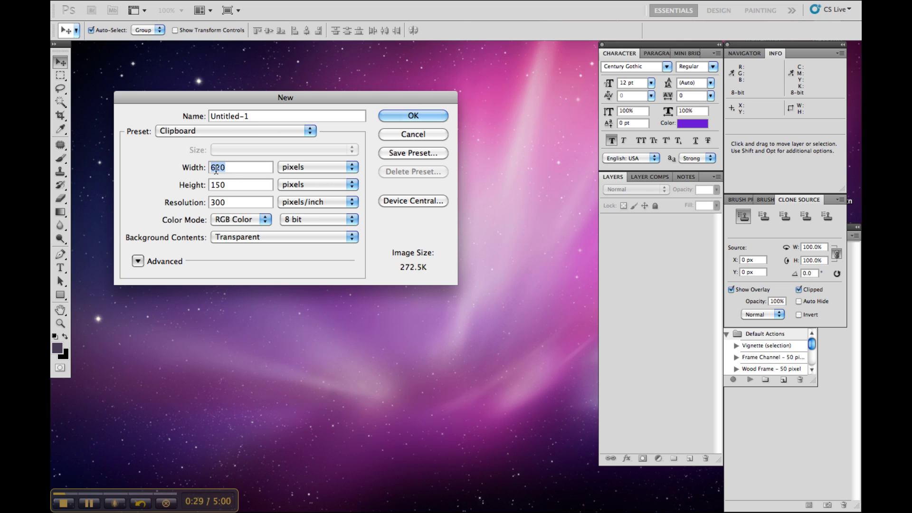
pyautogui.doubleClick(229, 185)
pyautogui.doubleClick(221, 202)
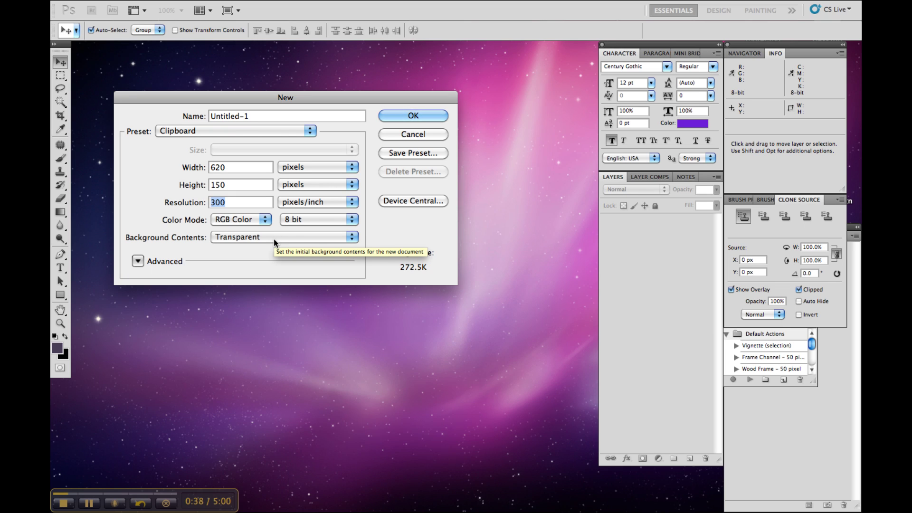
pyautogui.click(312, 166)
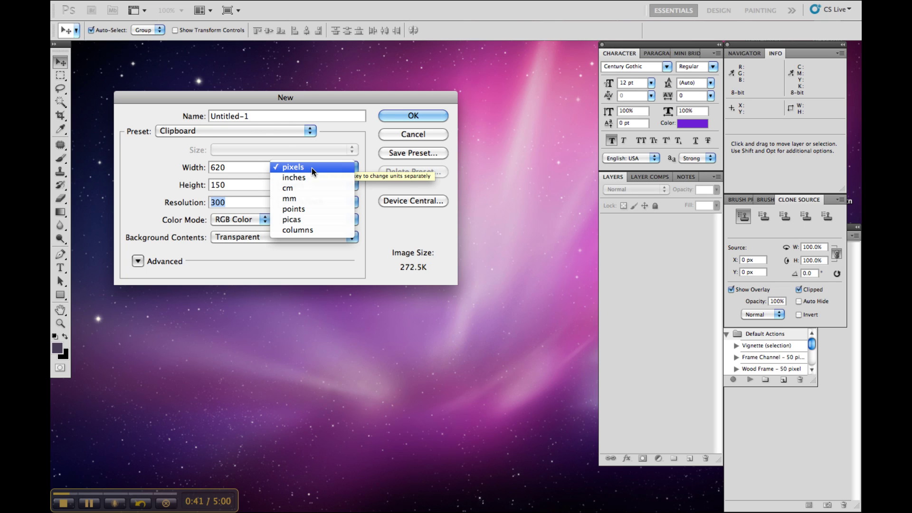
pyautogui.click(312, 167)
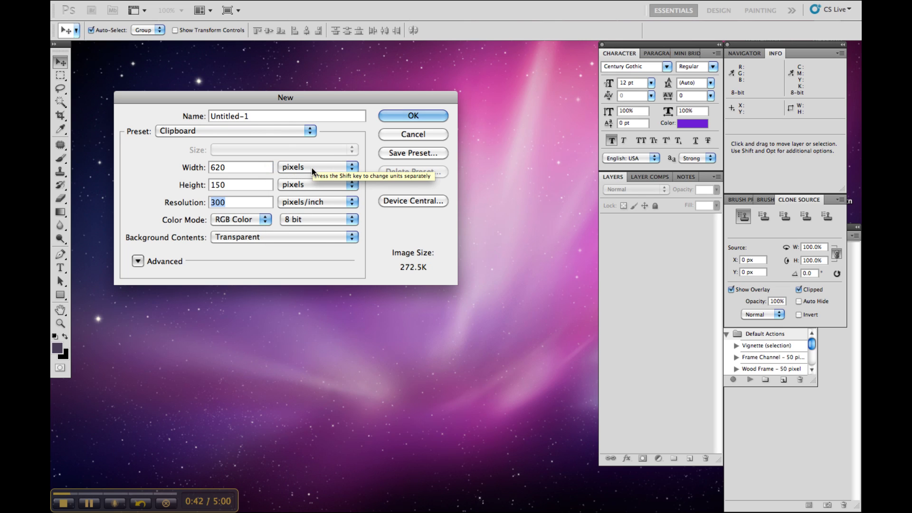
pyautogui.click(420, 114)
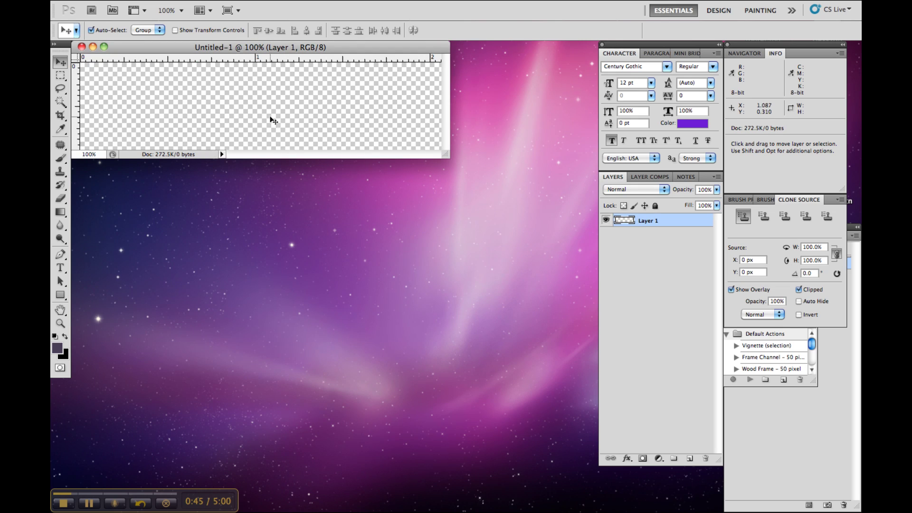
# Step: Draw a paragraph text box across the canvas and set the font to Freehand591
pyautogui.click(62, 271)
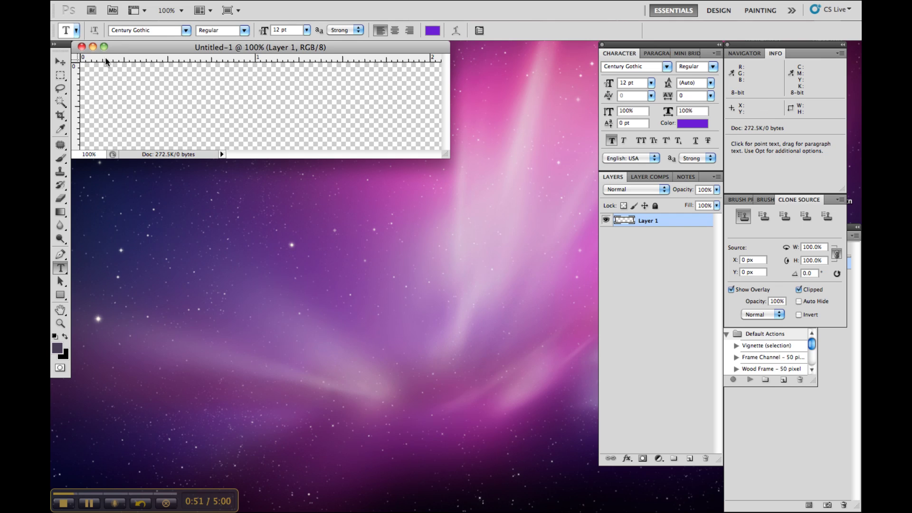
pyautogui.moveTo(95, 65); pyautogui.dragTo(431, 128)
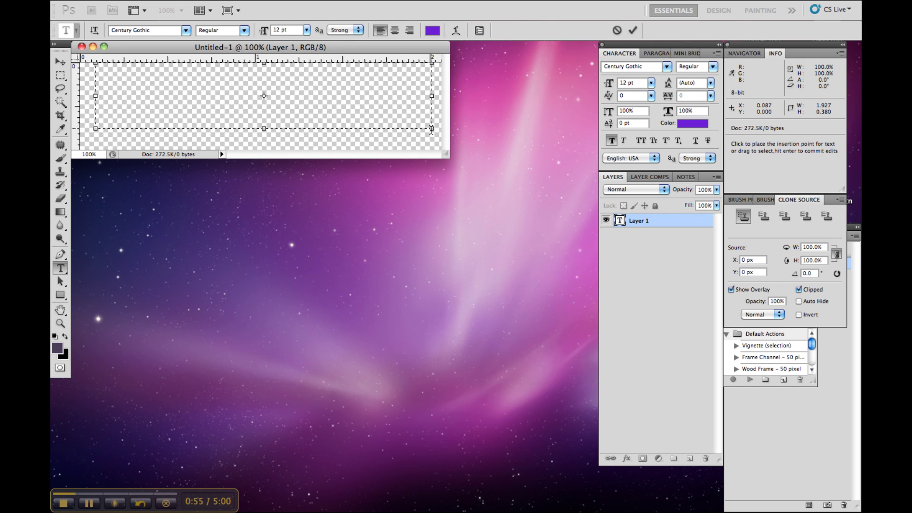
pyautogui.click(187, 31)
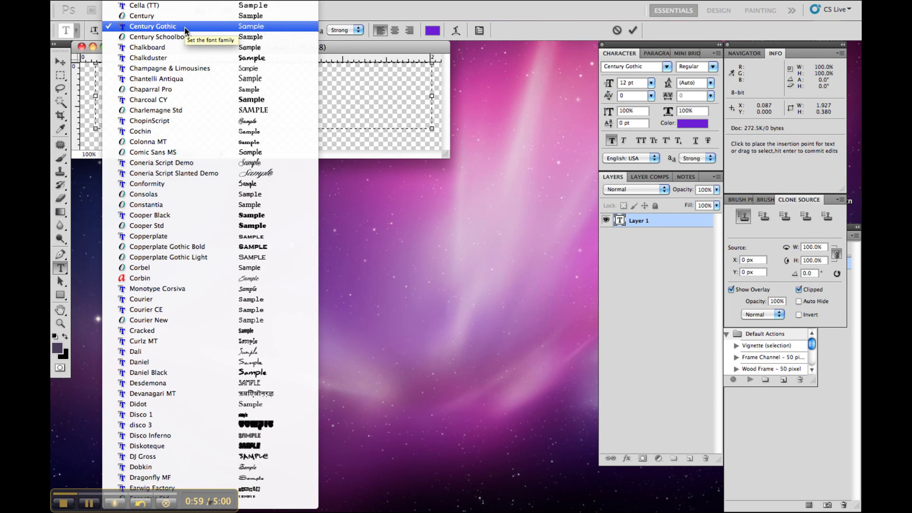
pyautogui.scroll(-5, 187, 451)
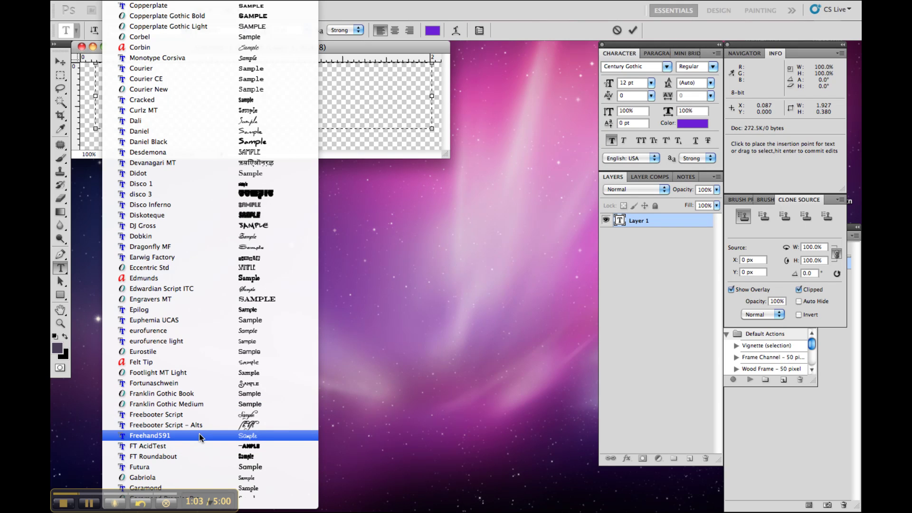
pyautogui.click(206, 435)
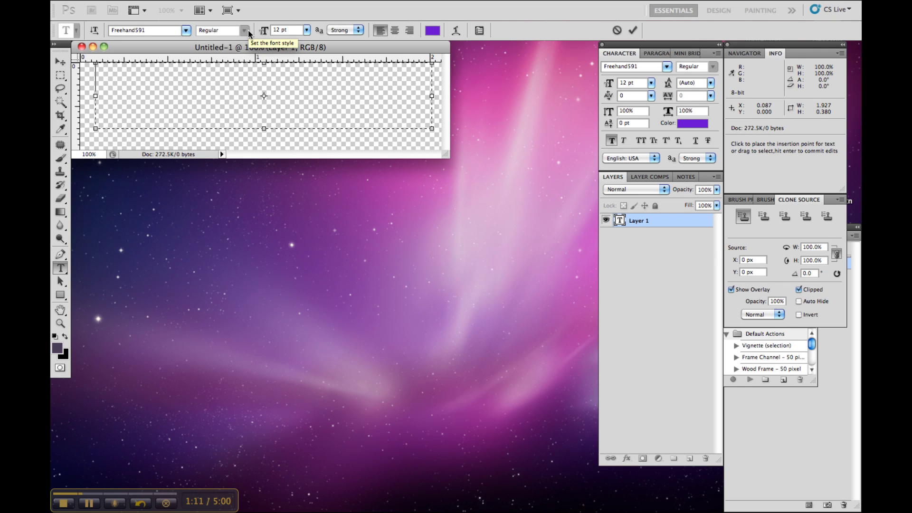
# Step: Set the text size to 24 pt and the colour to purple #681ade
pyautogui.click(306, 30)
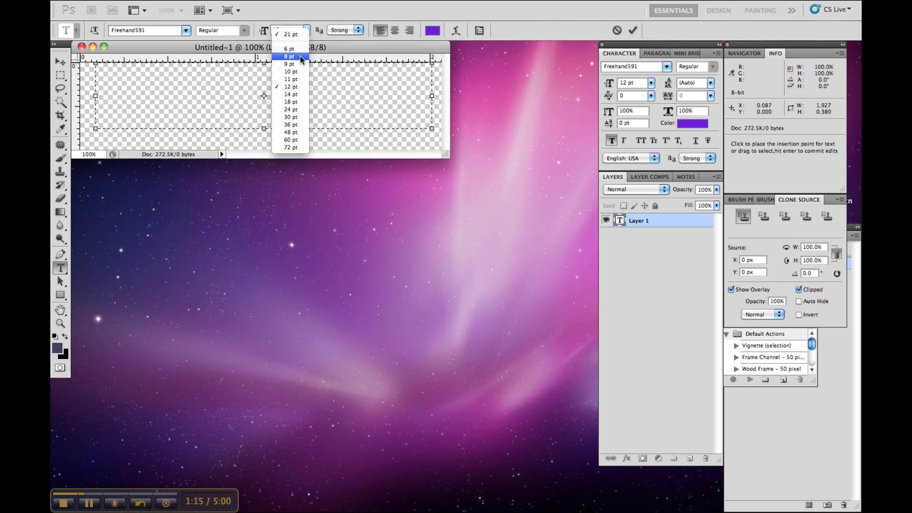
pyautogui.click(295, 109)
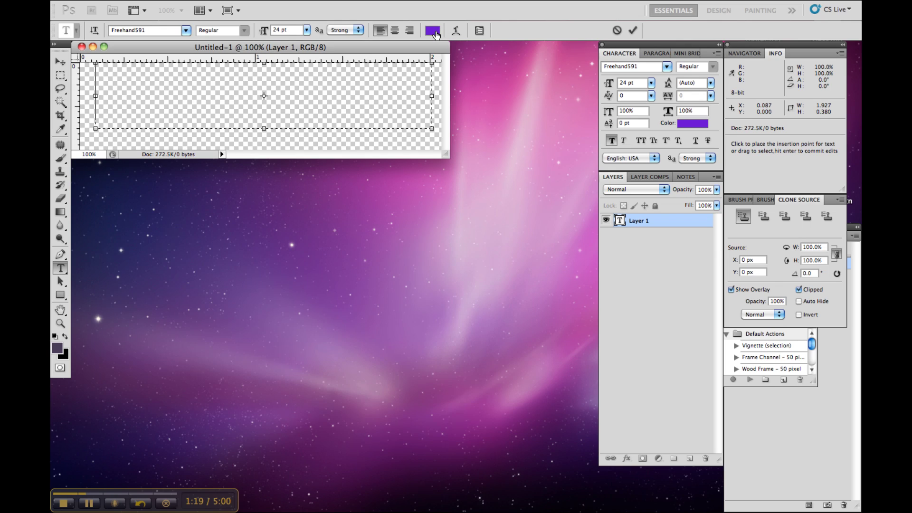
pyautogui.click(433, 31)
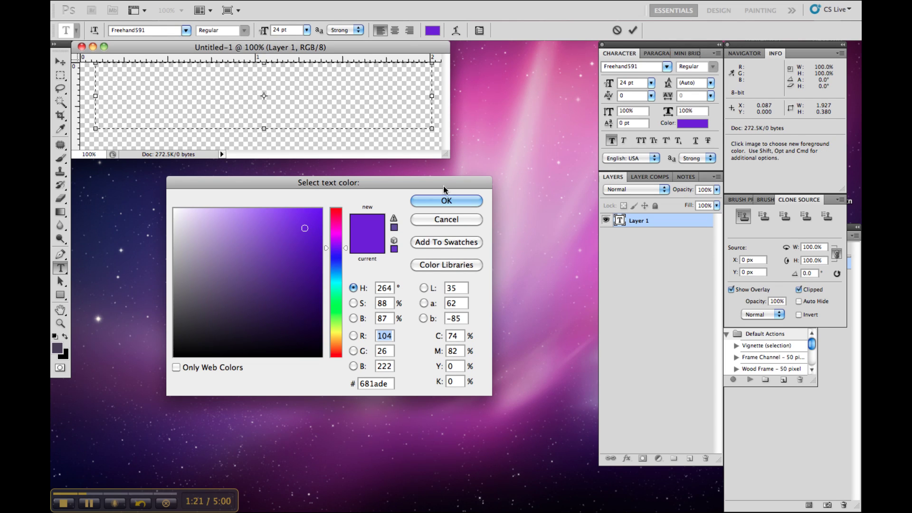
pyautogui.click(443, 201)
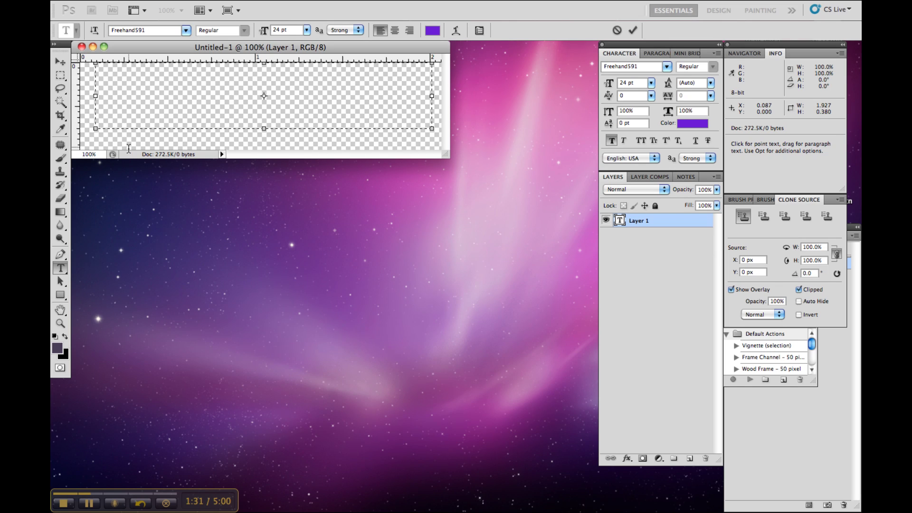
# Step: Type the couple's names joined by an ampersand and resize the line to 21 pt
pyautogui.write('Rick ')
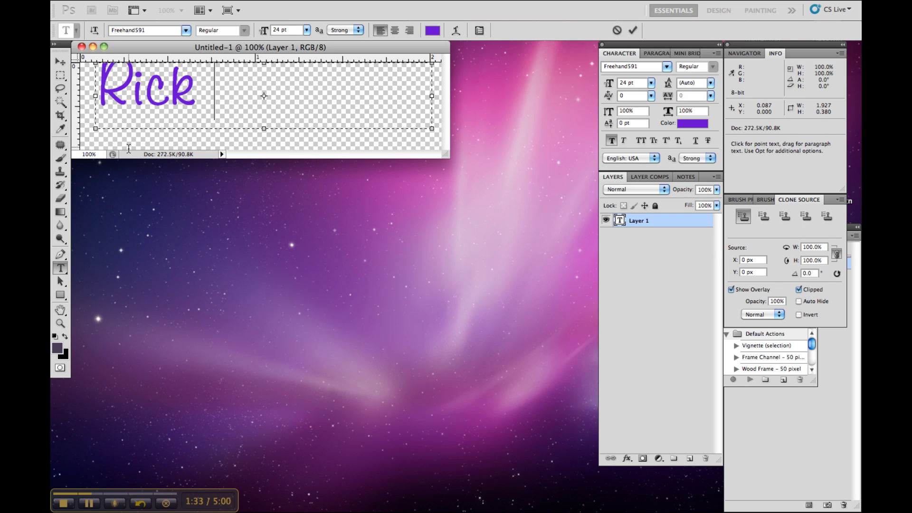
pyautogui.write('& Bri')
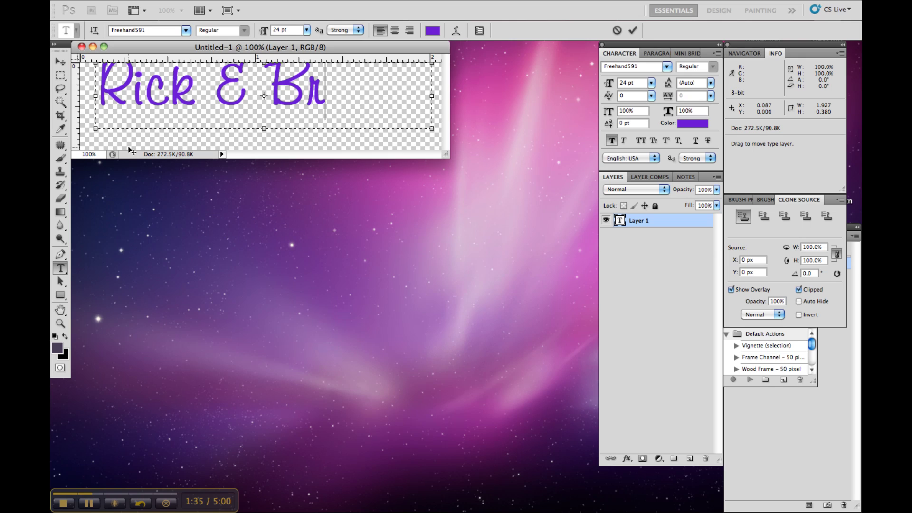
pyautogui.write('tan-')
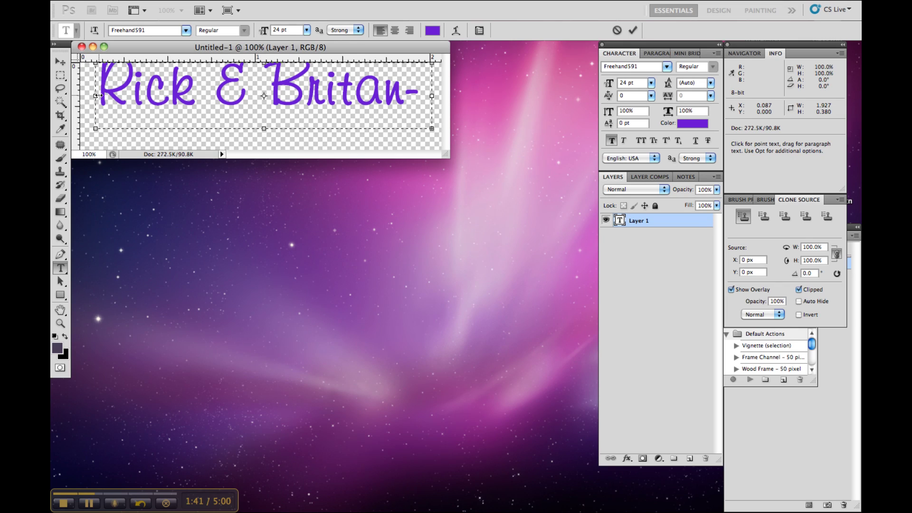
pyautogui.moveTo(97, 95); pyautogui.dragTo(503, 87)
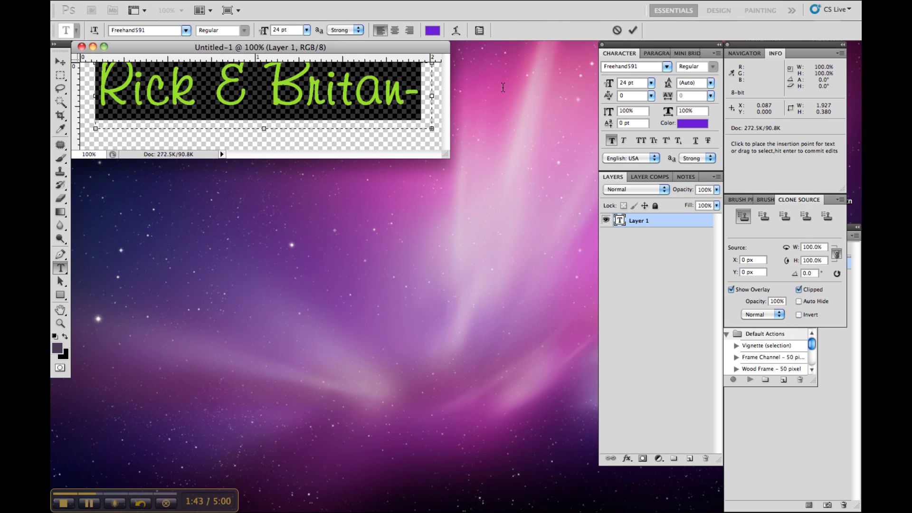
pyautogui.click(284, 30)
pyautogui.write('21')
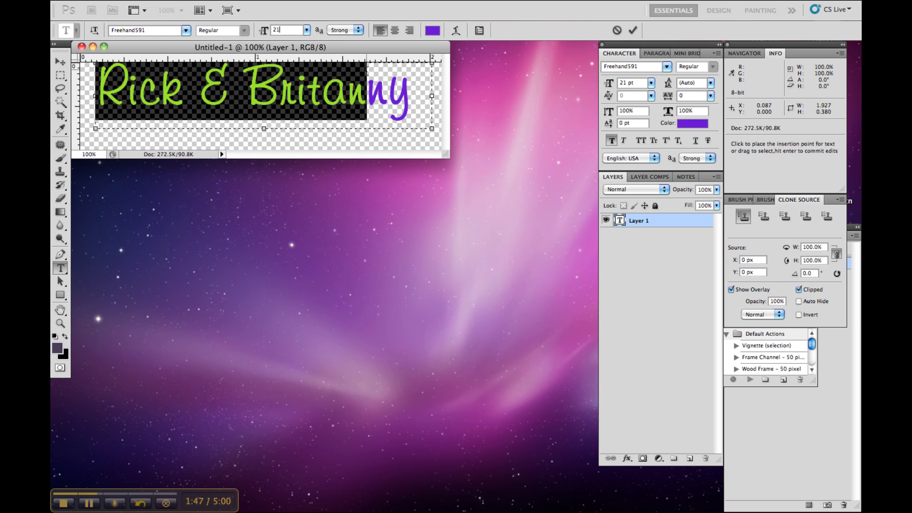
pyautogui.moveTo(412, 110); pyautogui.dragTo(98, 100)
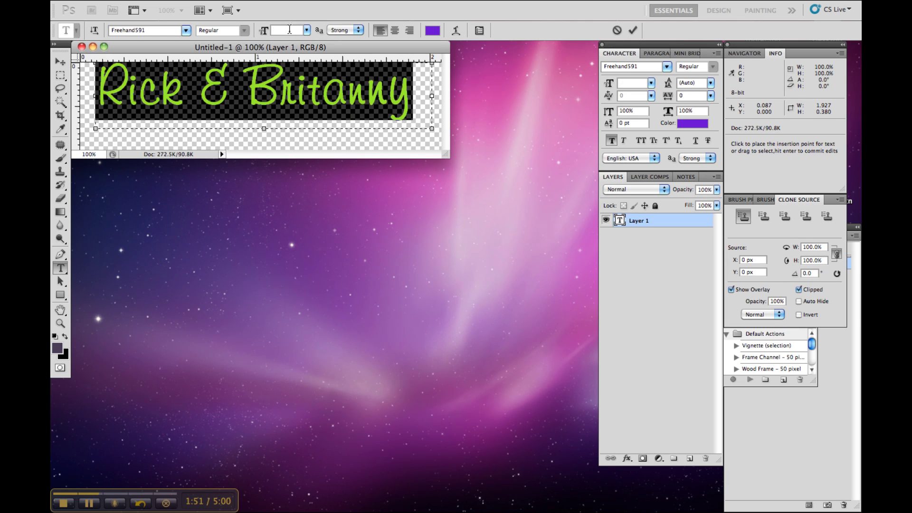
pyautogui.write('21')
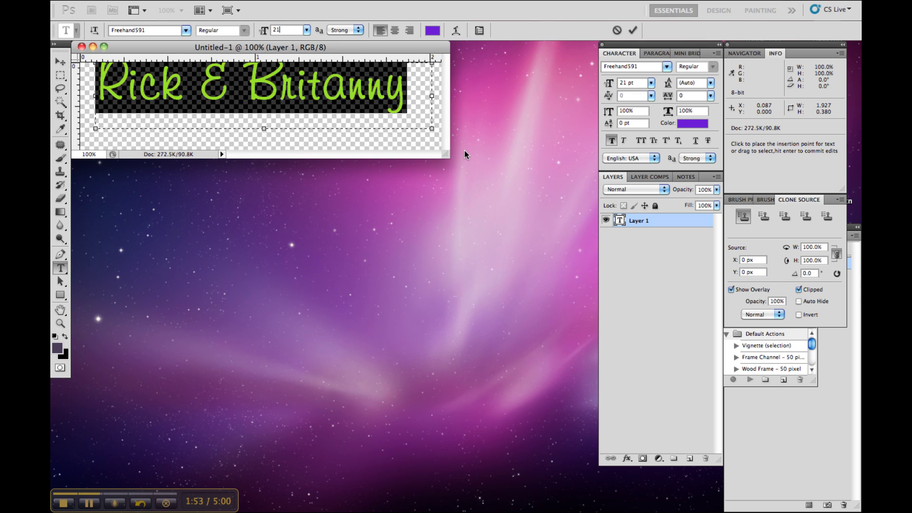
# Step: Commit the names text and nudge it slightly down with the Move tool
pyautogui.click(634, 30)
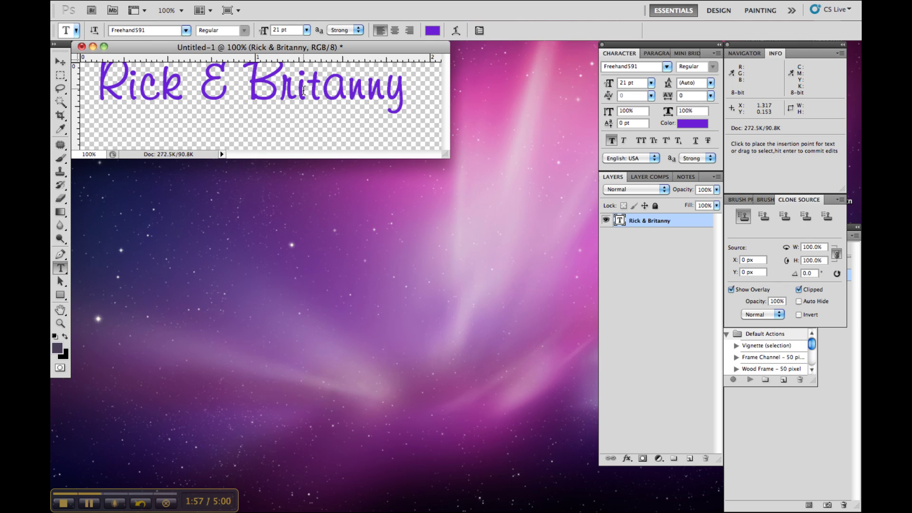
pyautogui.click(60, 62)
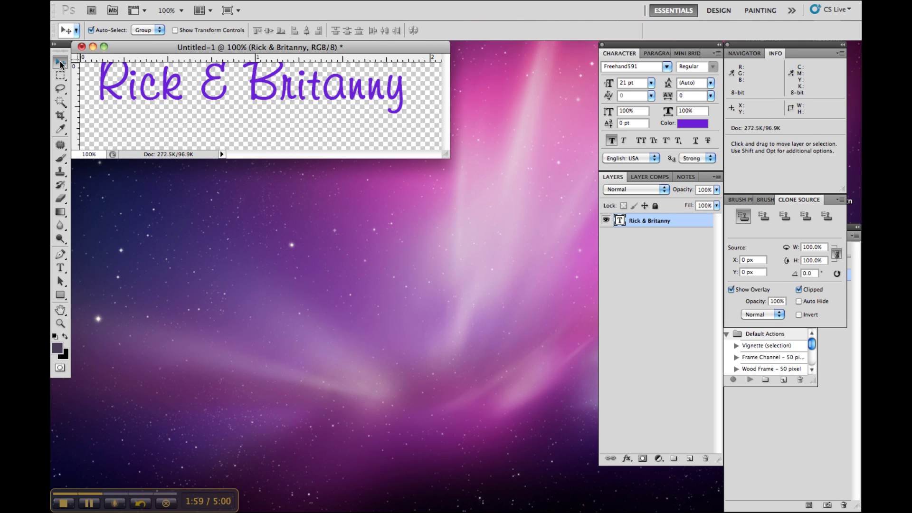
pyautogui.press('Down')
pyautogui.press('Down')
pyautogui.press('Down')
pyautogui.press('Down')
pyautogui.press('Down')
pyautogui.press('Down')
pyautogui.press('Down')
pyautogui.press('Down')
pyautogui.press('Down')
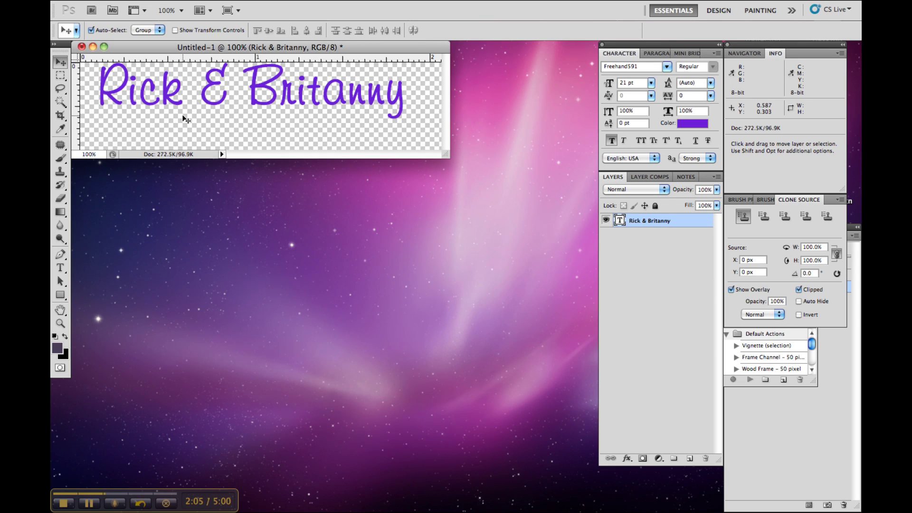
# Step: Draw a second text box below the names set to Century Gothic 12 pt
pyautogui.click(60, 269)
pyautogui.moveTo(376, 142); pyautogui.dragTo(100, 104)
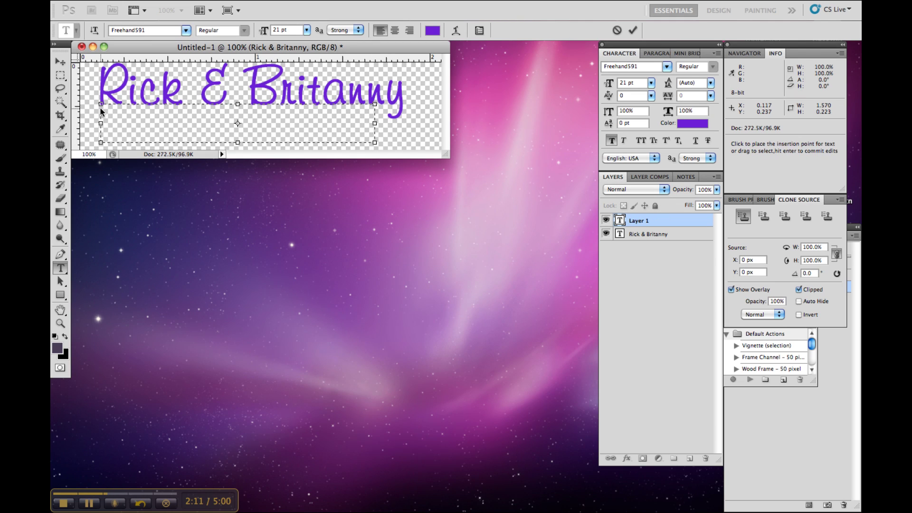
pyautogui.click(185, 30)
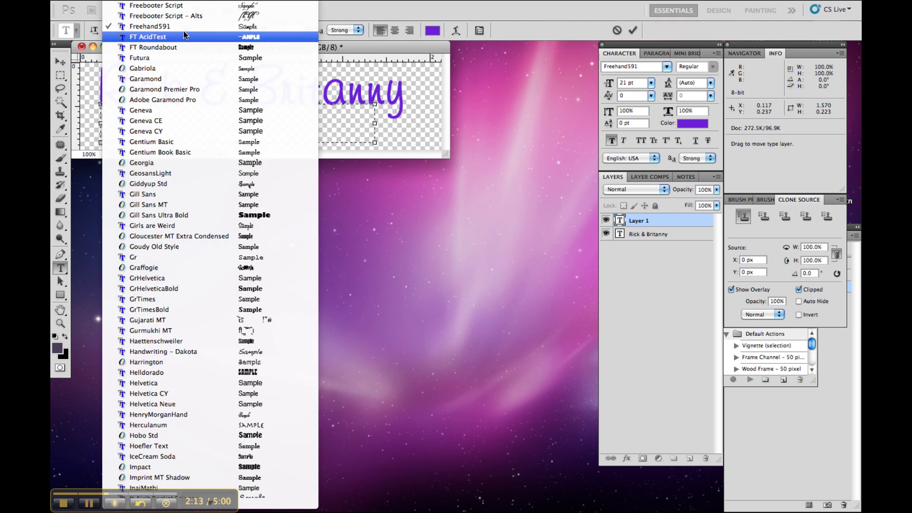
pyautogui.scroll(20, 184, 37)
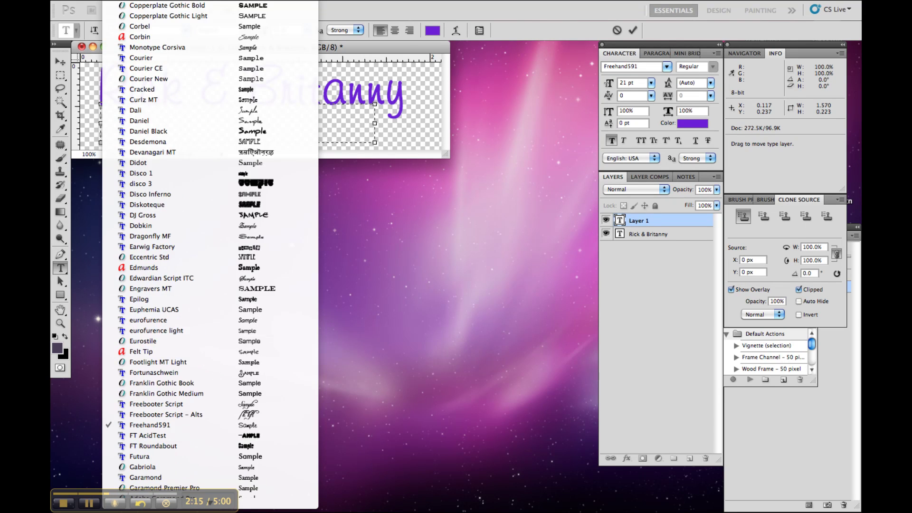
pyautogui.scroll(4, 187, 43)
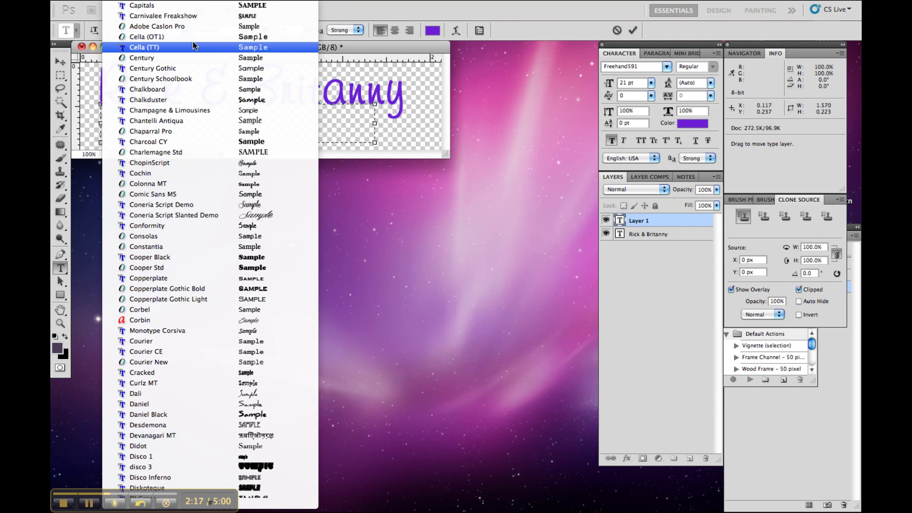
pyautogui.click(197, 67)
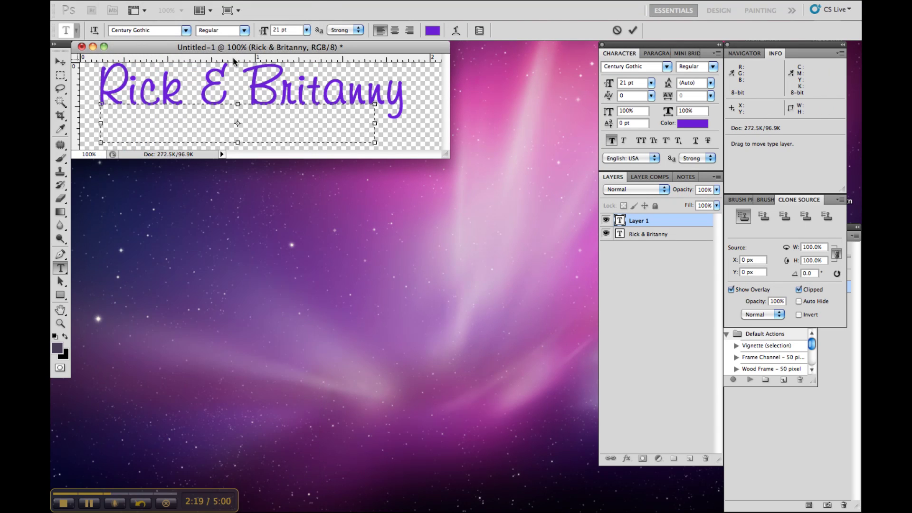
pyautogui.click(294, 27)
pyautogui.write('12')
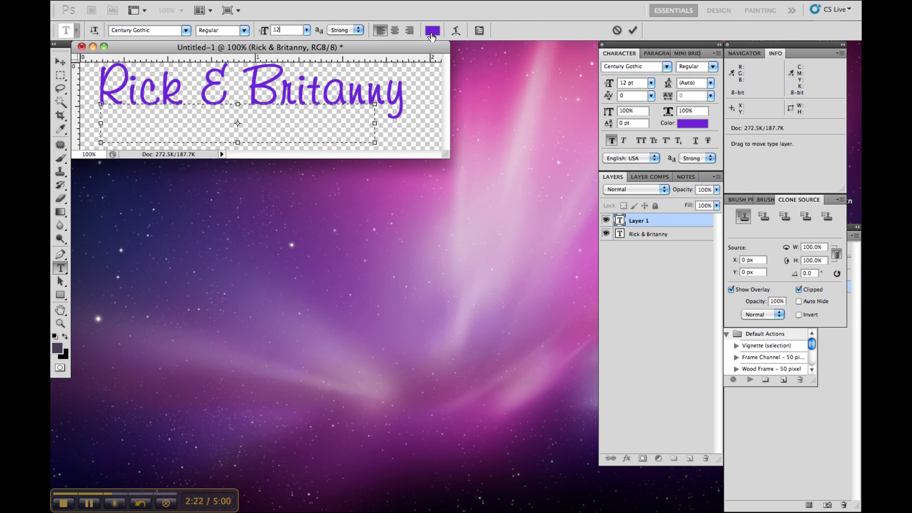
# Step: Set the text colour to pale beige R247 G231 B206
pyautogui.click(432, 31)
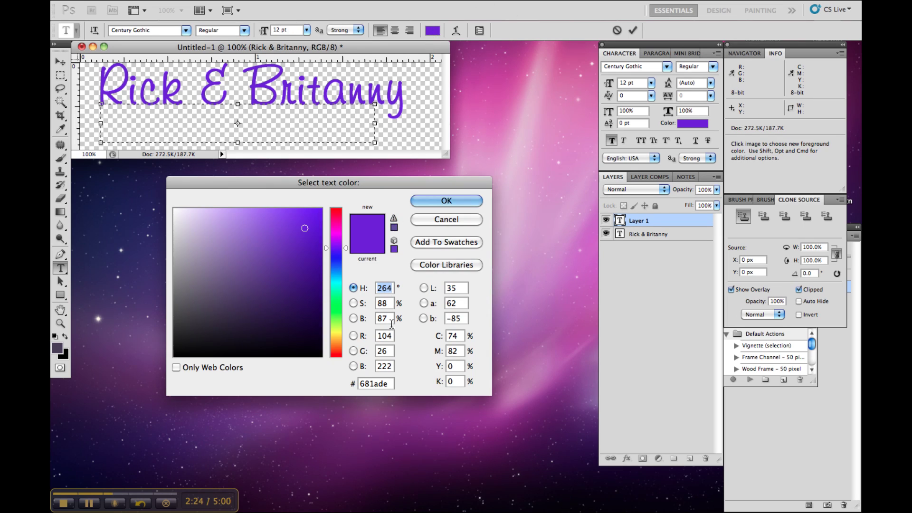
pyautogui.click(377, 337)
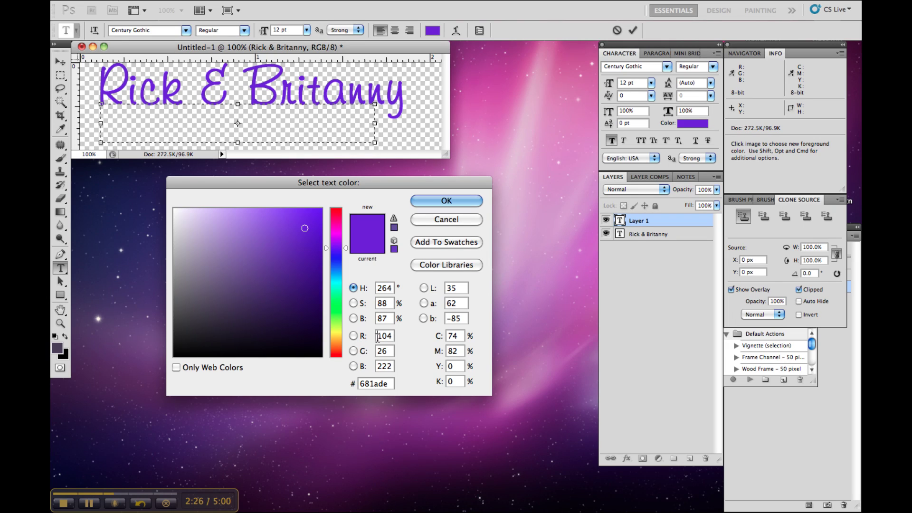
pyautogui.doubleClick(377, 337)
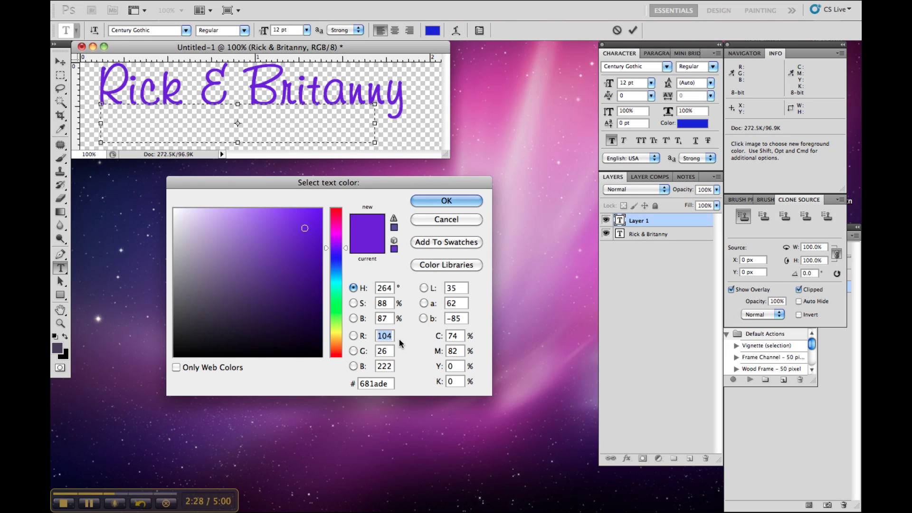
pyautogui.write('247')
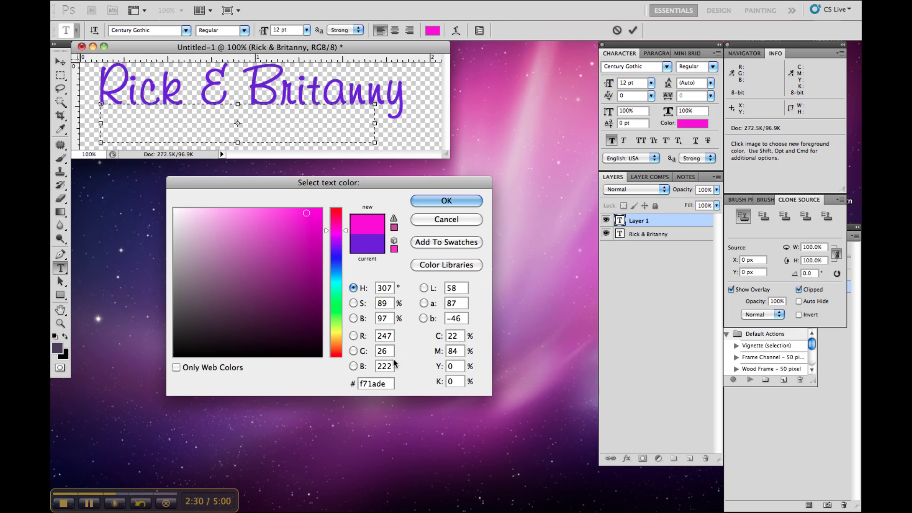
pyautogui.doubleClick(384, 351)
pyautogui.write('231')
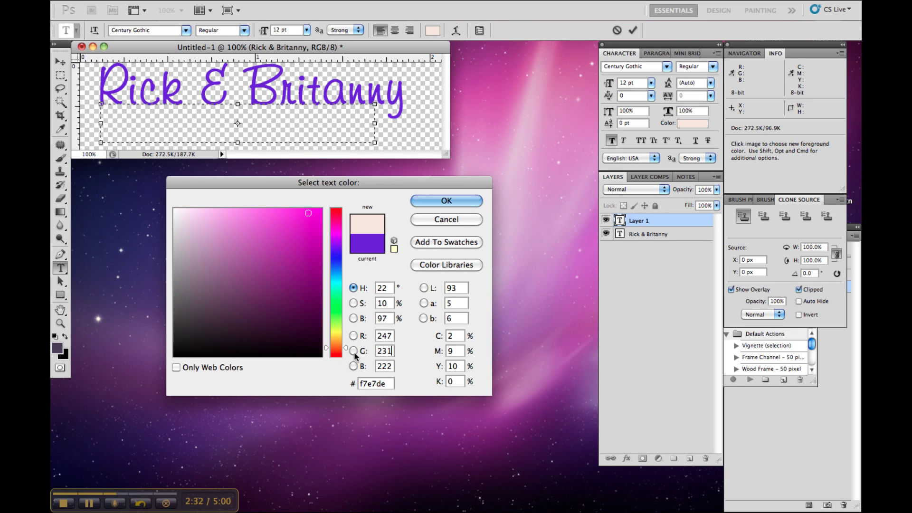
pyautogui.doubleClick(385, 366)
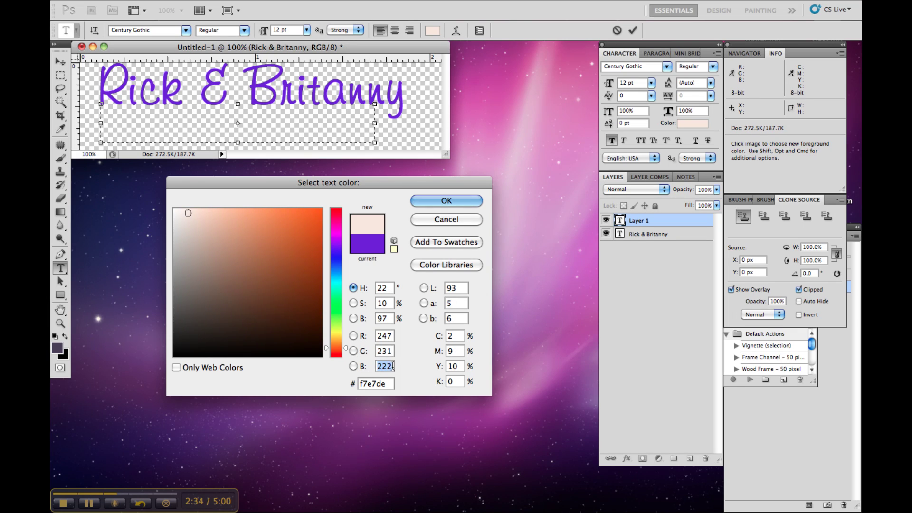
pyautogui.write('206')
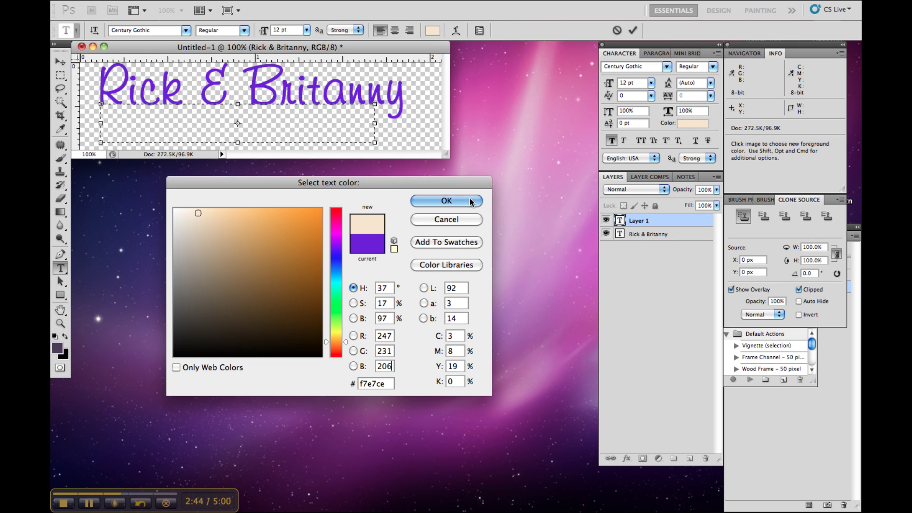
pyautogui.click(470, 202)
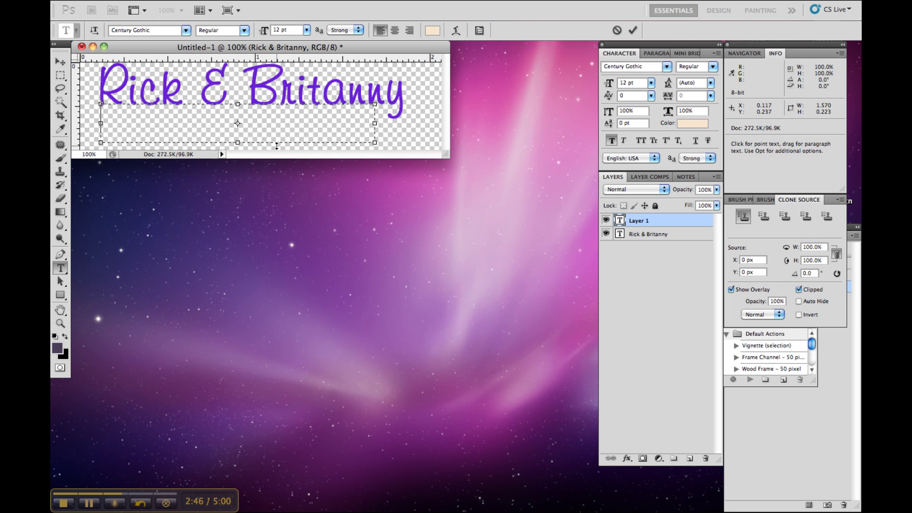
# Step: Type and commit 'March 1, 2013', then move the date slightly lower beneath the names
pyautogui.write('Marc')
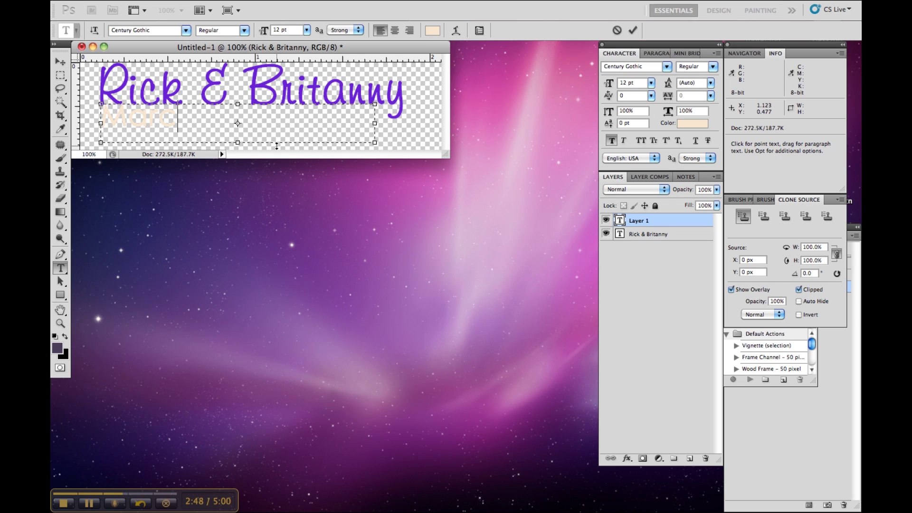
pyautogui.write('h 1')
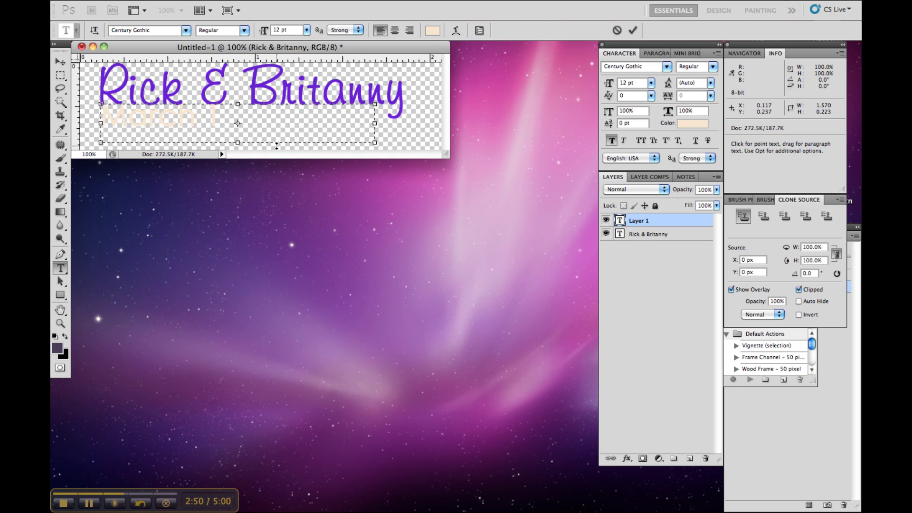
pyautogui.write(', 2013')
pyautogui.click(632, 31)
pyautogui.press('v')
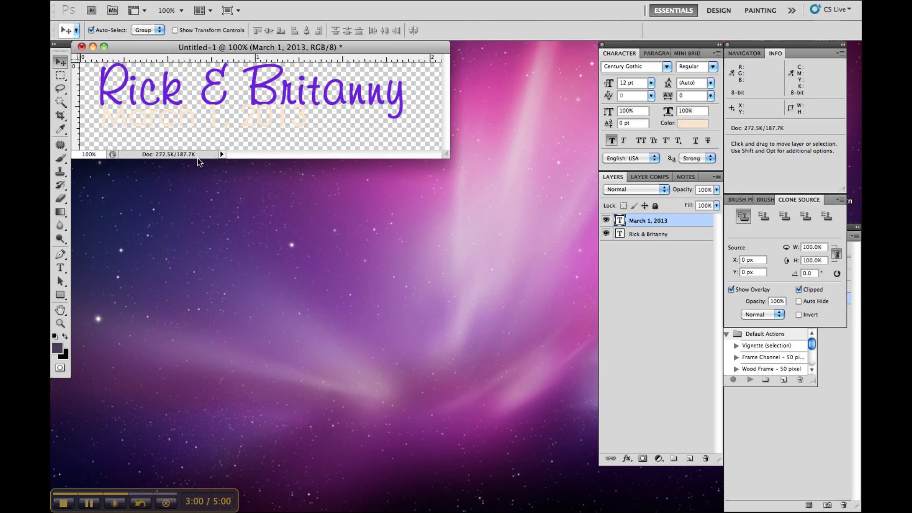
pyautogui.moveTo(216, 117); pyautogui.dragTo(216, 119)
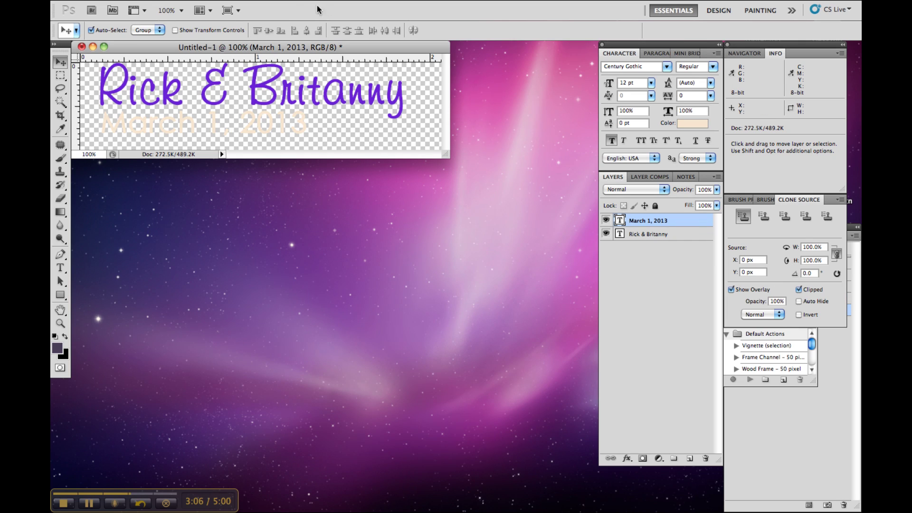
# Step: Flatten the image, then select and copy the entire canvas
pyautogui.click(264, 0)
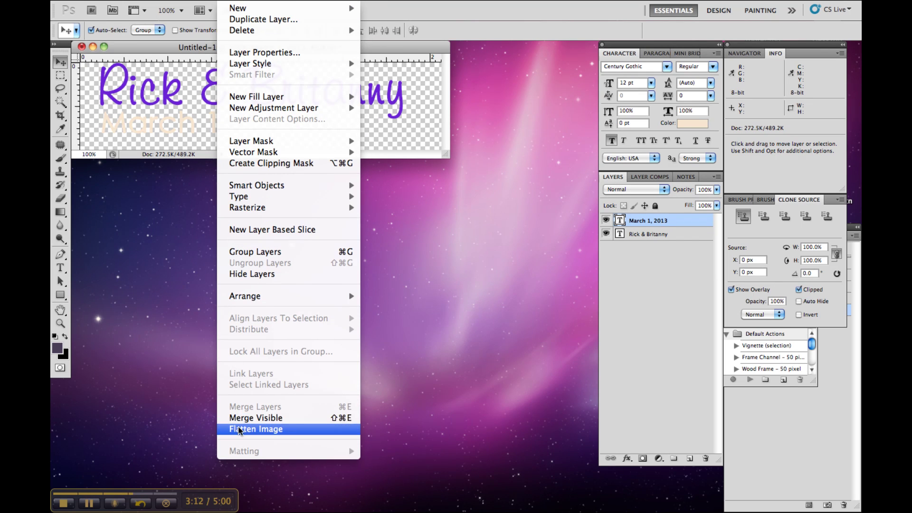
pyautogui.click(240, 430)
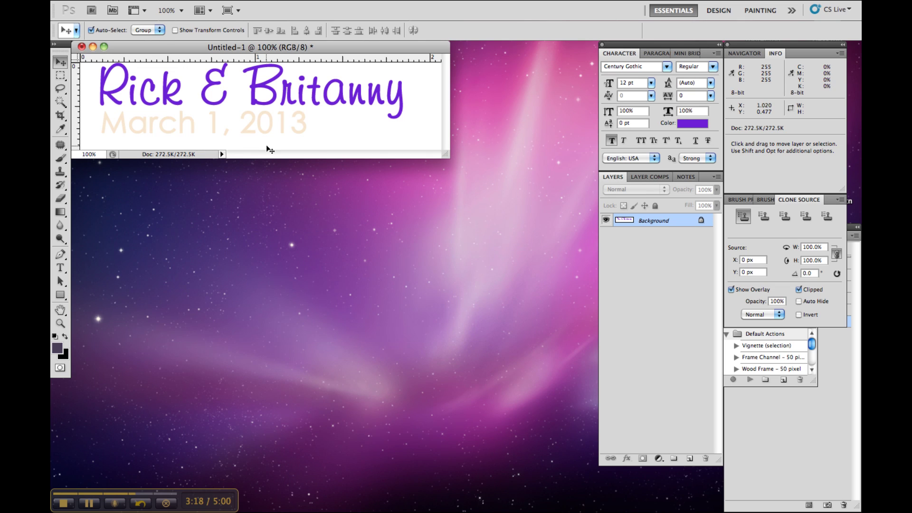
pyautogui.click(265, 2)
pyautogui.click(266, 8)
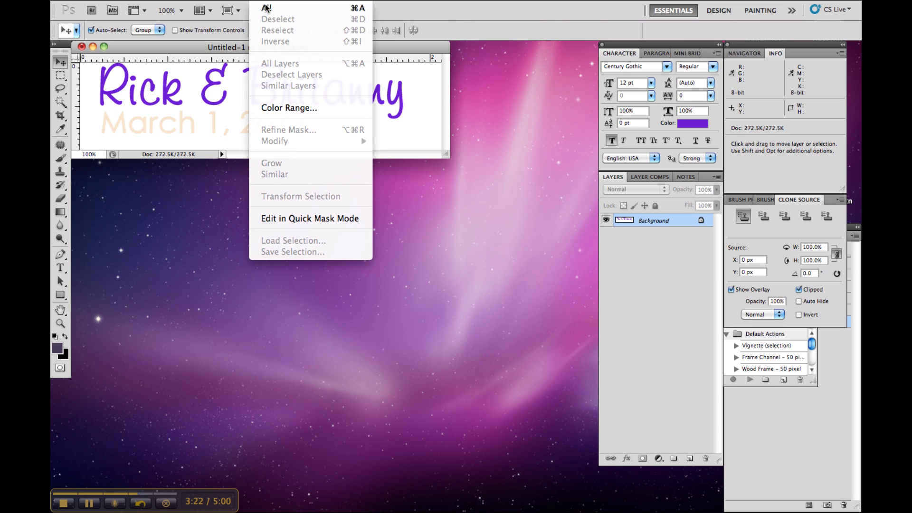
pyautogui.click(169, 2)
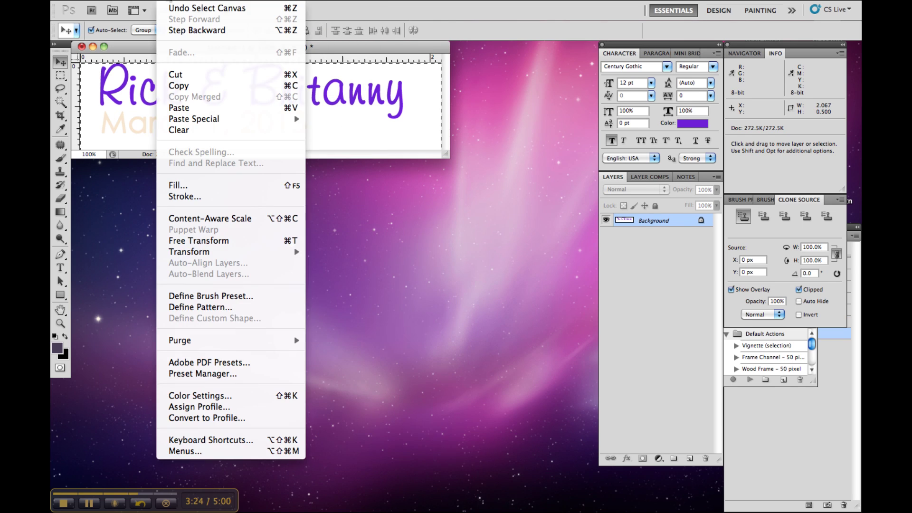
pyautogui.click(178, 86)
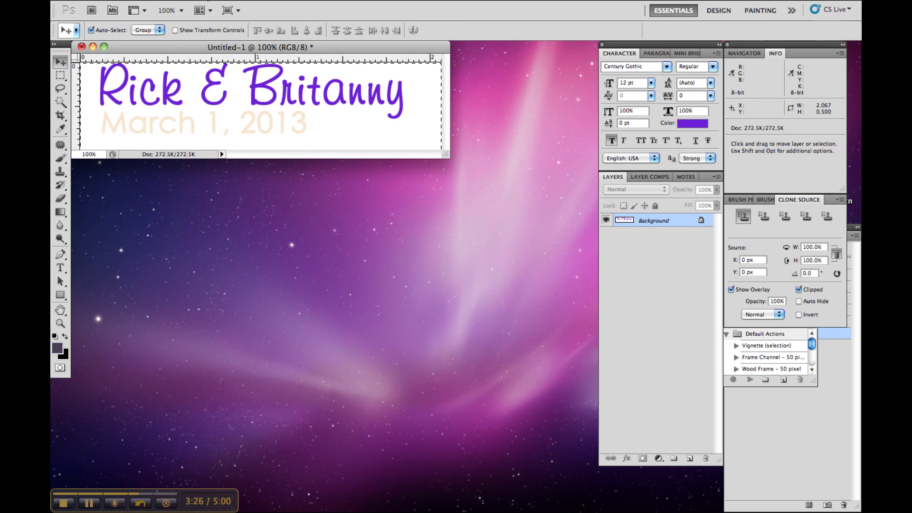
pyautogui.click(196, 2)
# Step: Widen the canvas to 1240 pixels, anchored middle-left, with a black extension
pyautogui.click(221, 109)
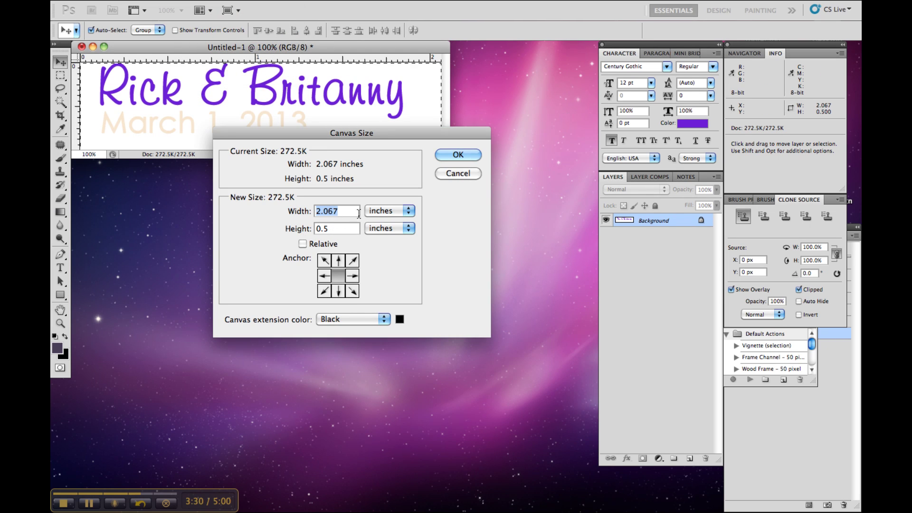
pyautogui.click(378, 215)
pyautogui.click(383, 201)
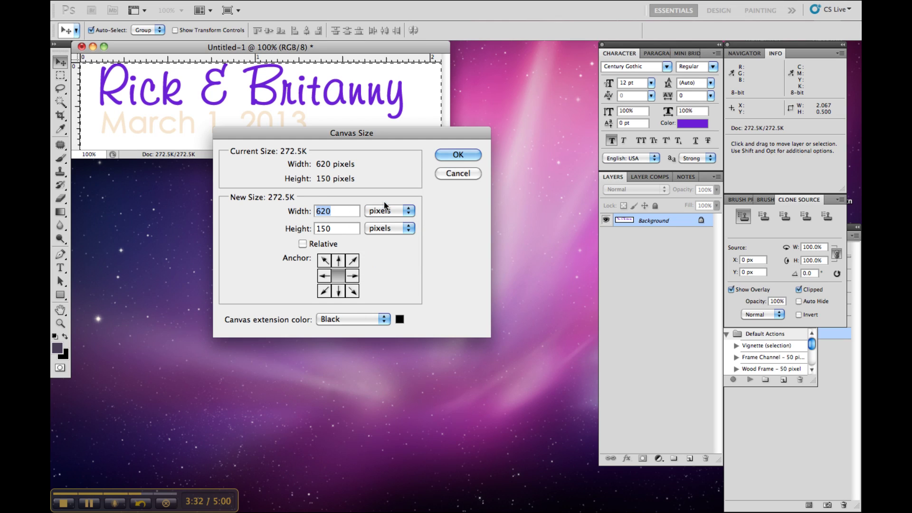
pyautogui.write('1240')
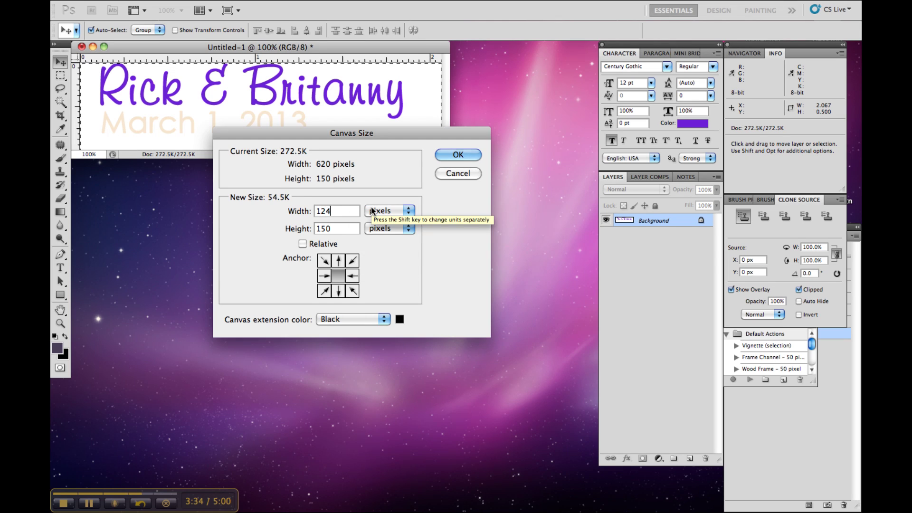
pyautogui.click(325, 275)
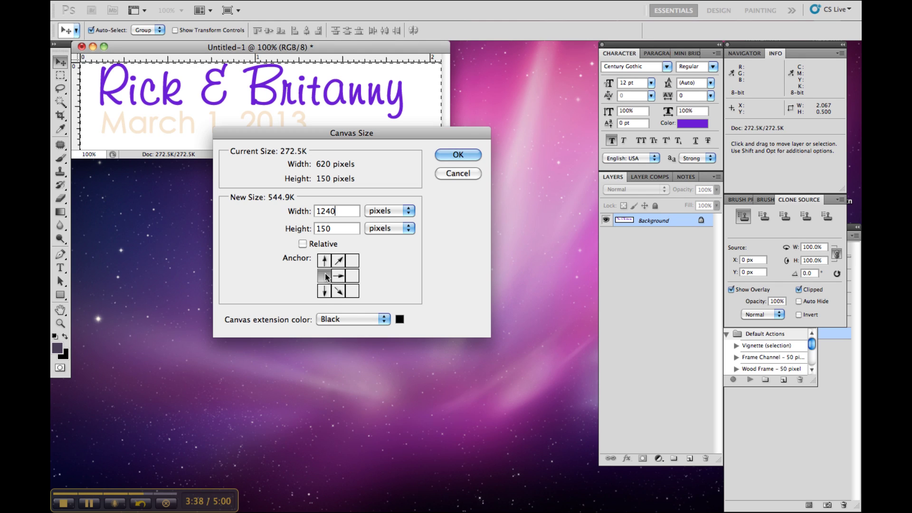
pyautogui.click(345, 319)
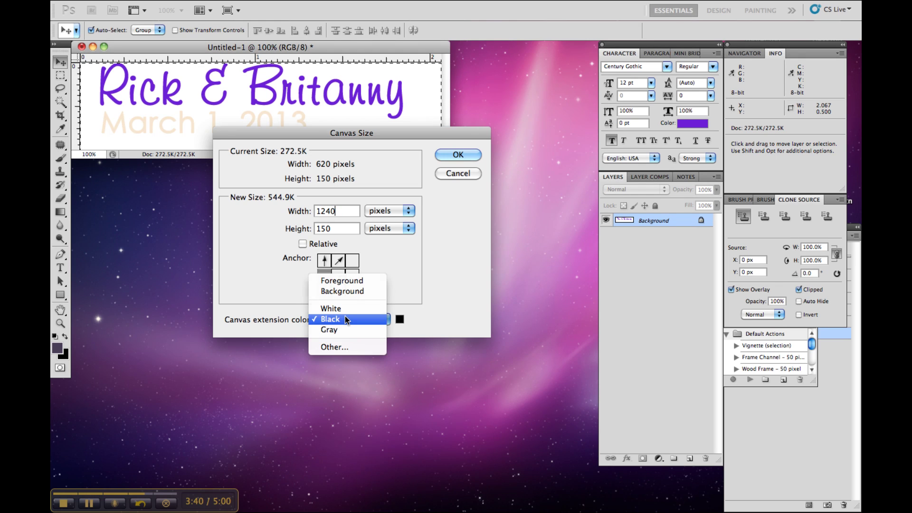
pyautogui.click(346, 320)
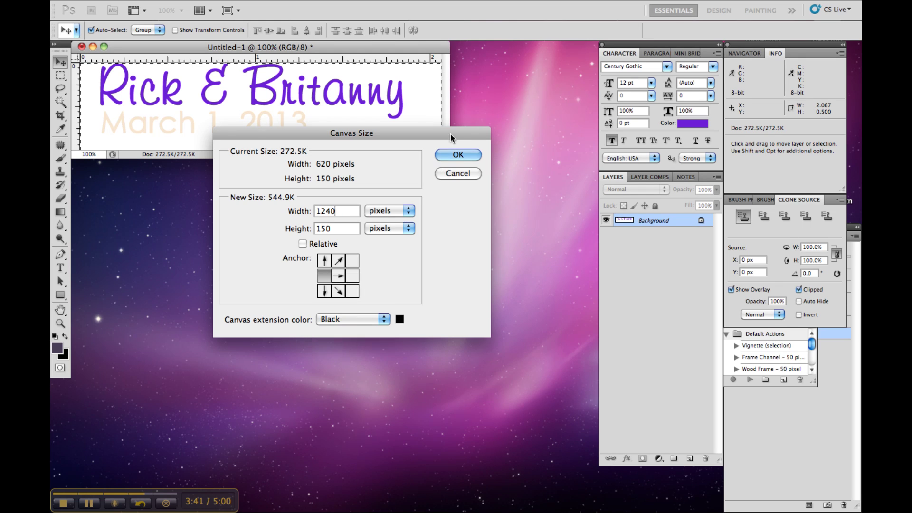
pyautogui.click(477, 156)
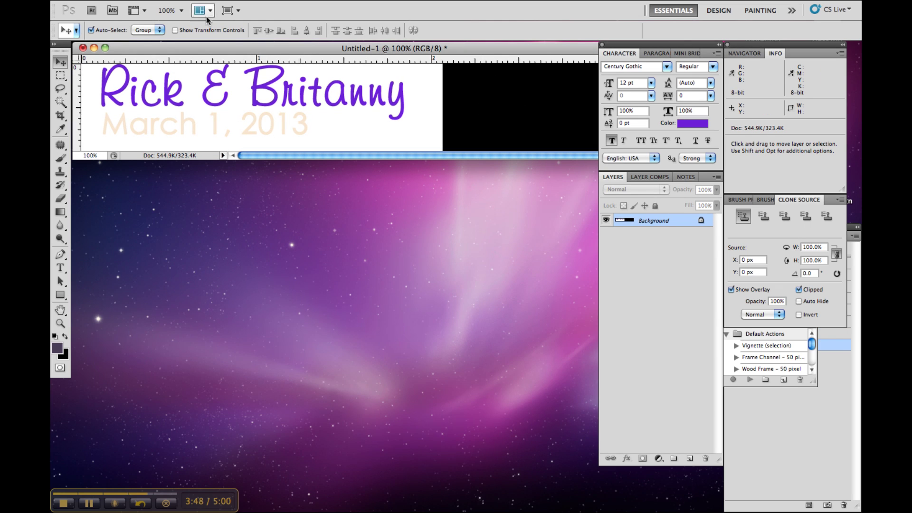
# Step: Paste the copied design, move it into the right half, and zoom out
pyautogui.click(173, 2)
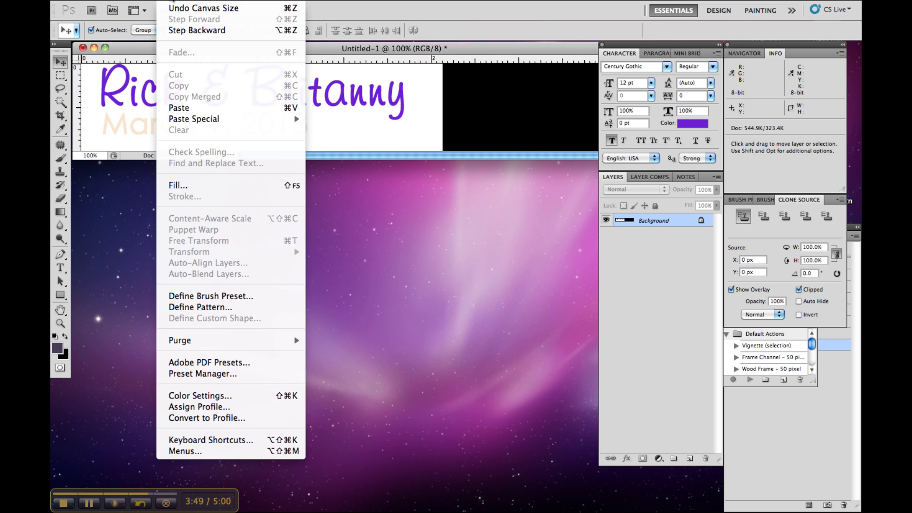
pyautogui.click(183, 110)
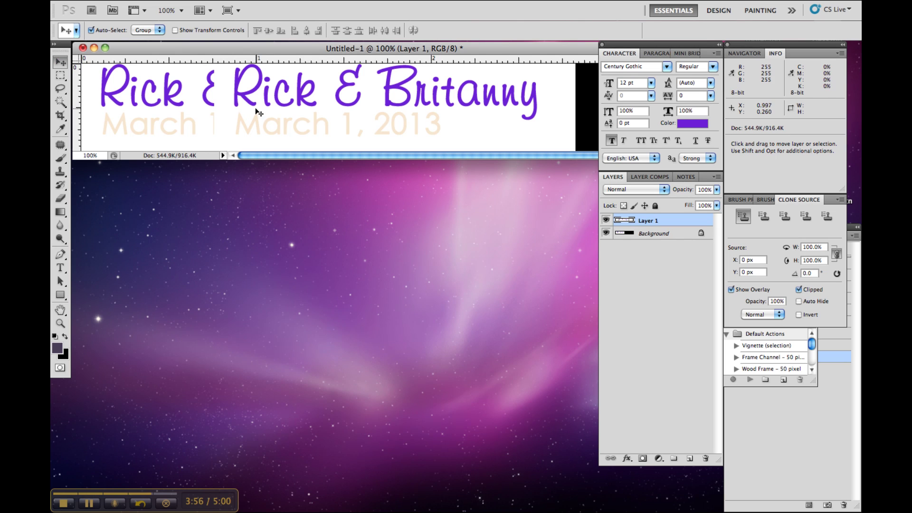
pyautogui.moveTo(258, 111); pyautogui.dragTo(483, 111)
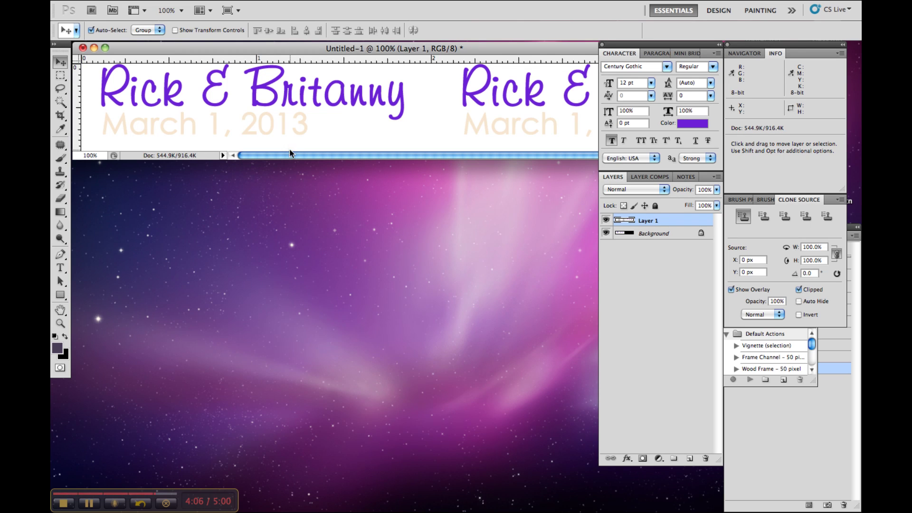
pyautogui.press('super+minus')
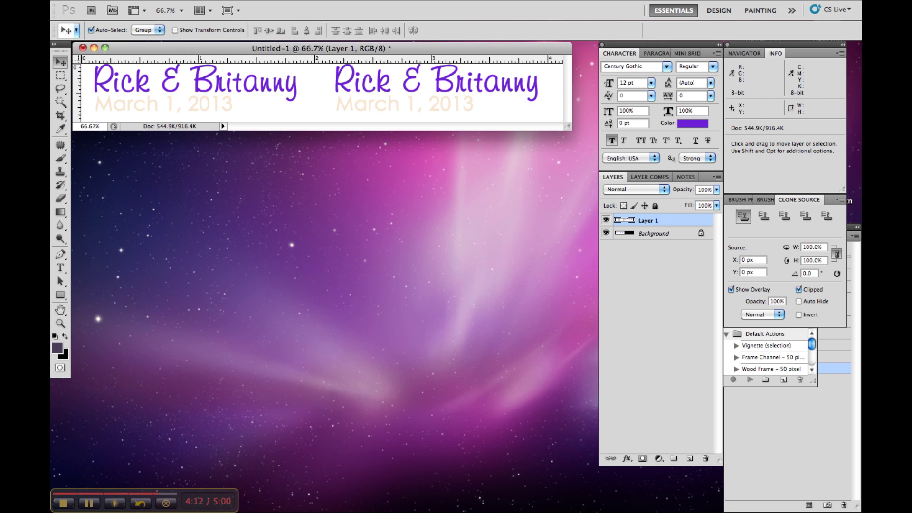
# Step: Save as footer.jpg on the Desktop at maximum quality, replacing the existing file
pyautogui.click(142, 0)
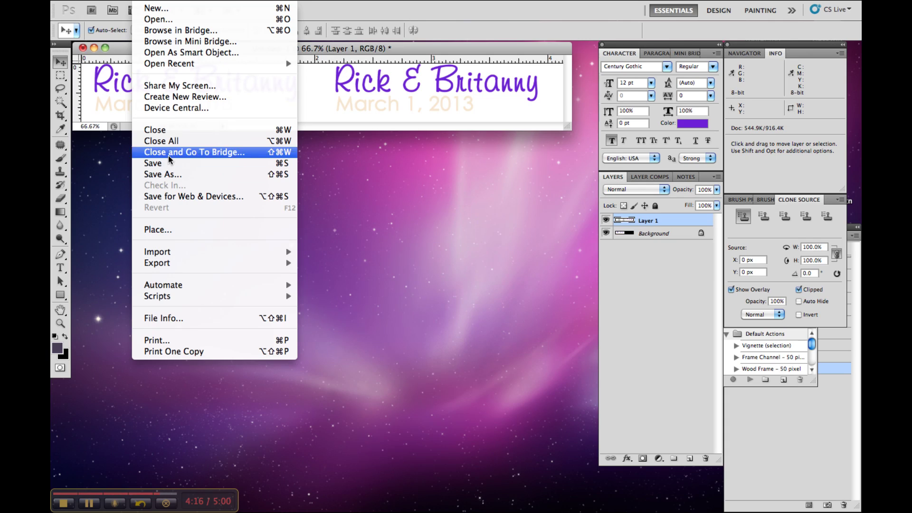
pyautogui.click(163, 175)
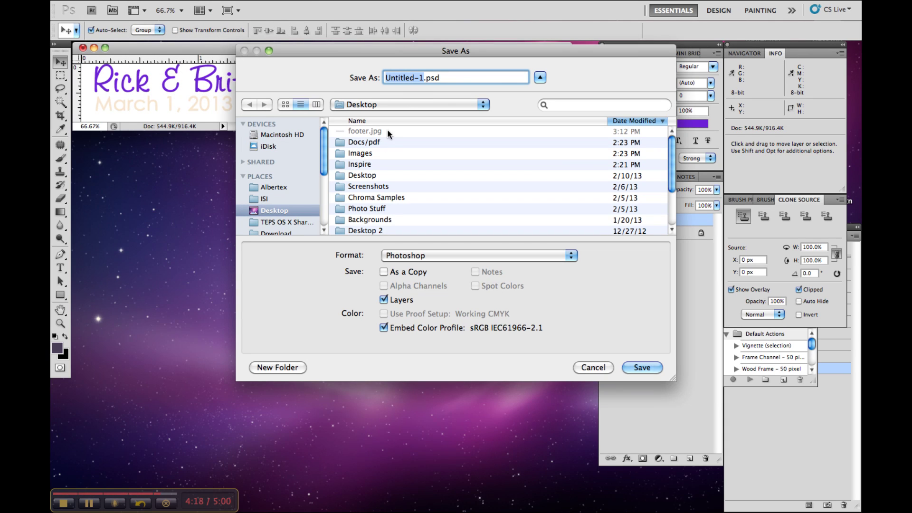
pyautogui.write('footer')
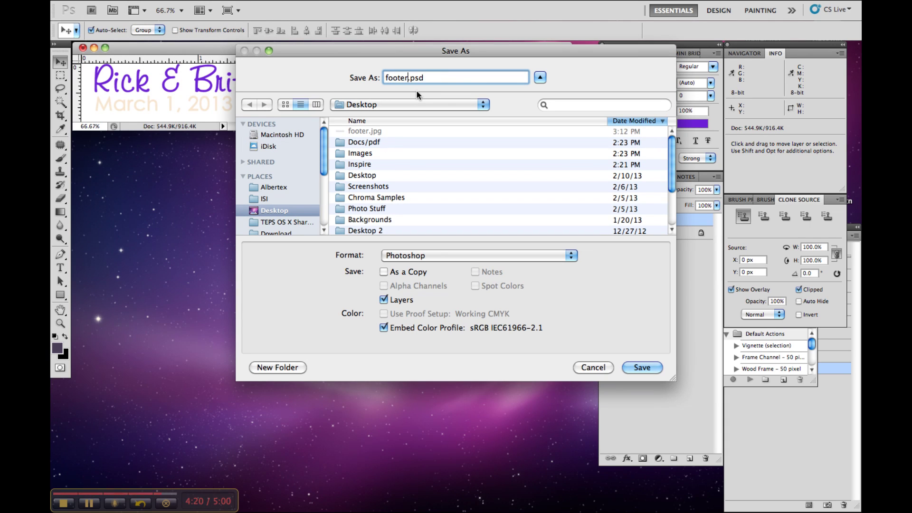
pyautogui.click(449, 258)
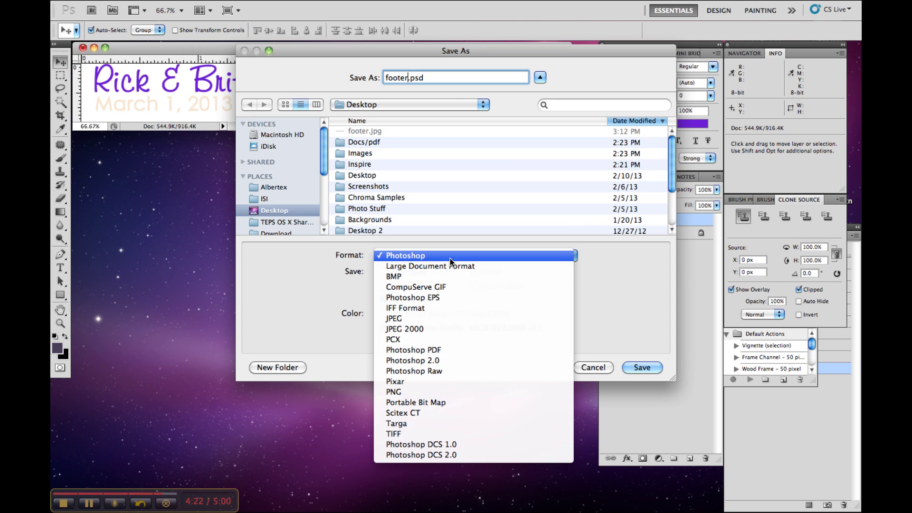
pyautogui.click(439, 317)
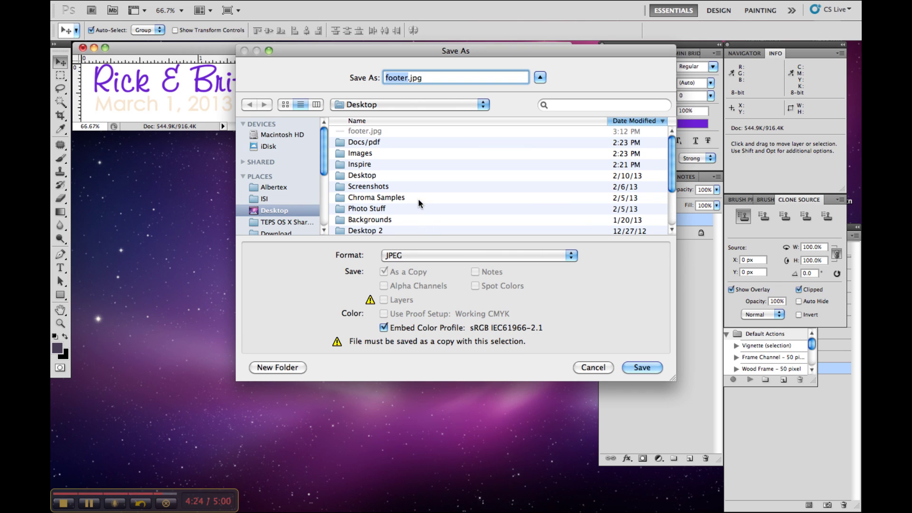
pyautogui.click(642, 368)
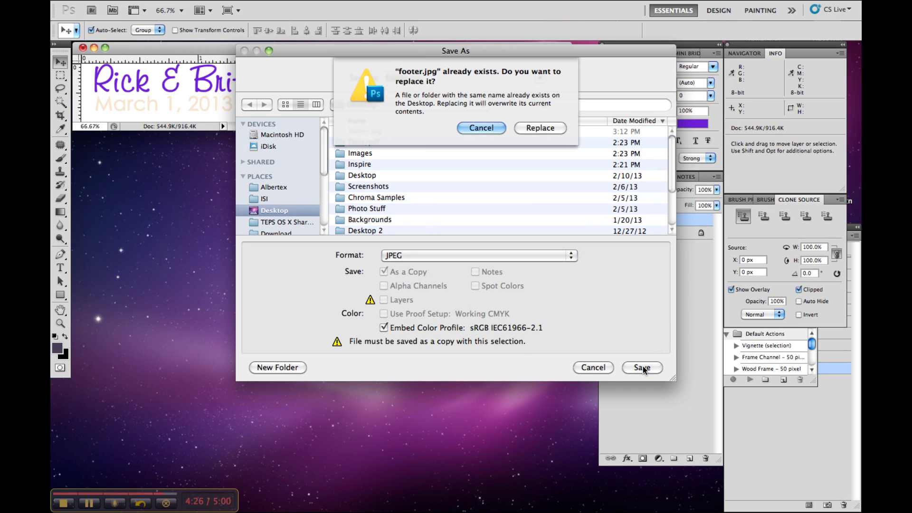
pyautogui.click(541, 129)
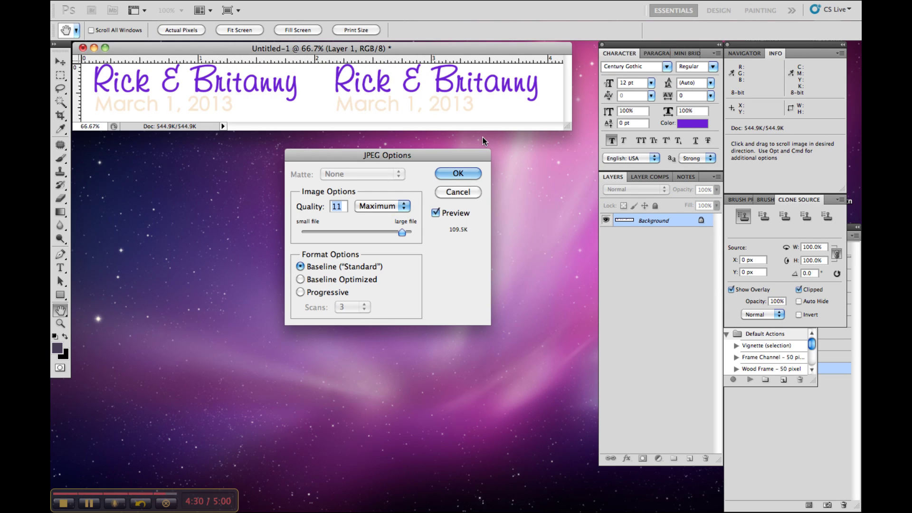
pyautogui.click(458, 174)
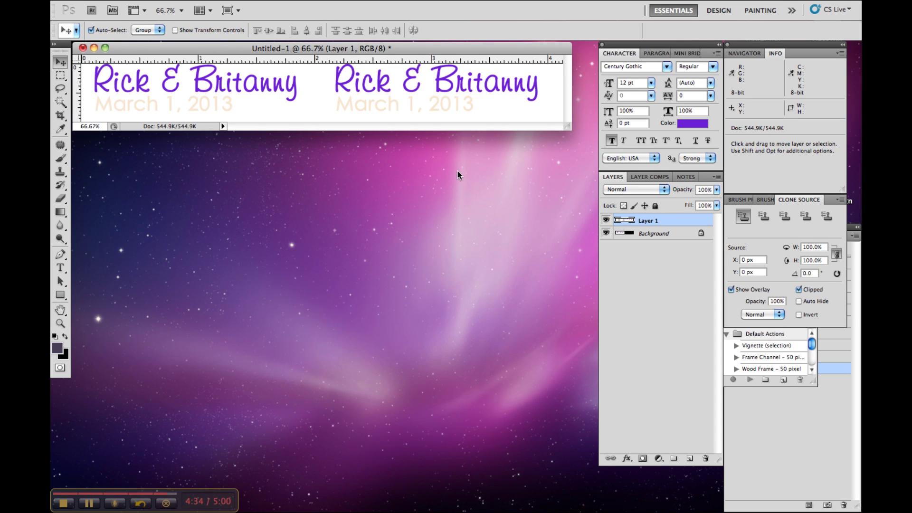